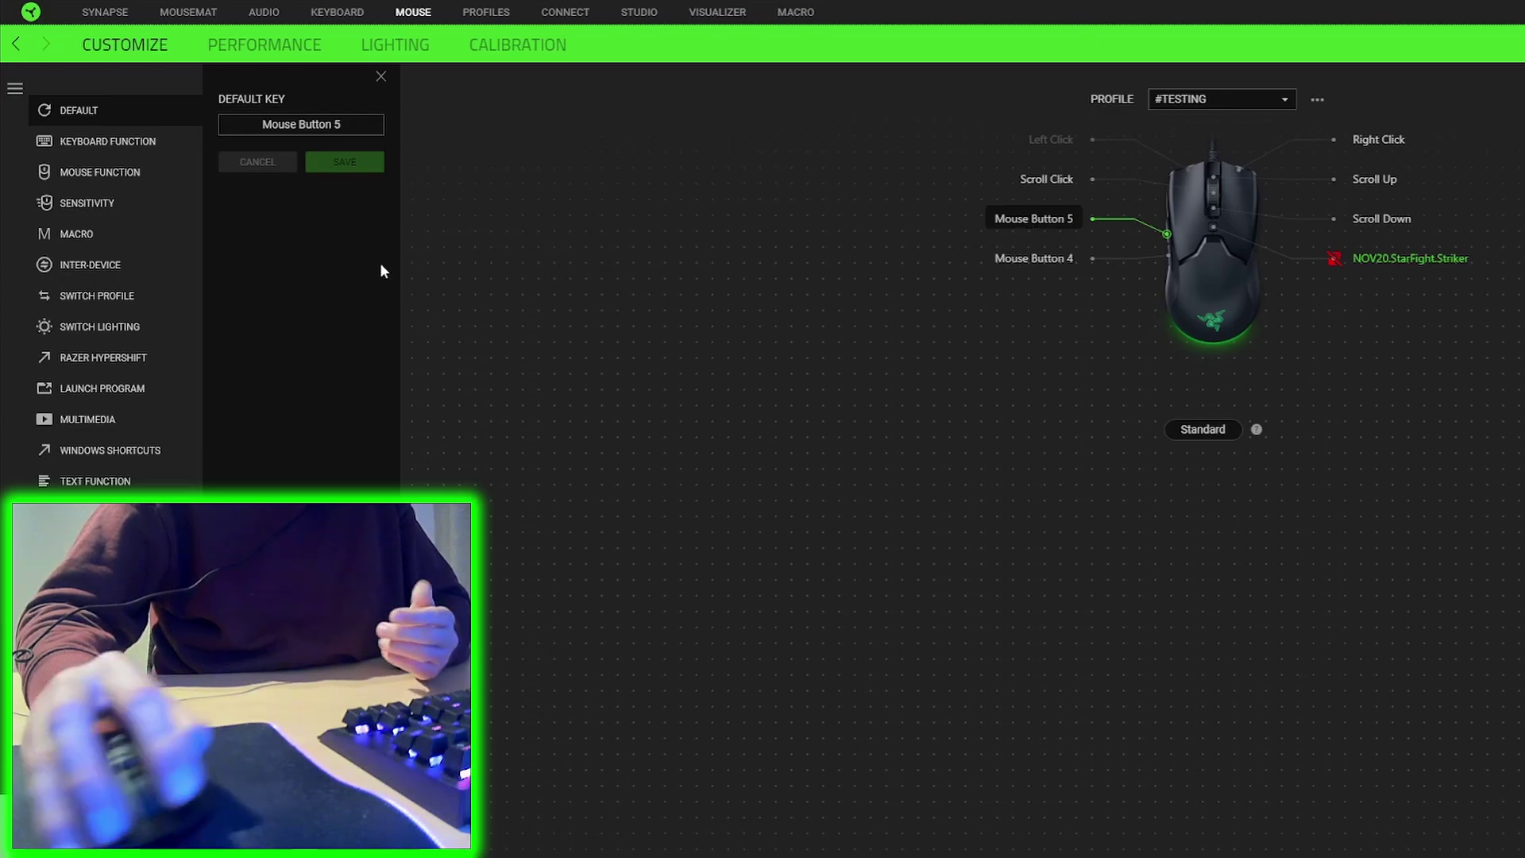
Assign Left Click as Mouse Button 5's mouse function and save.
left_click(97, 182)
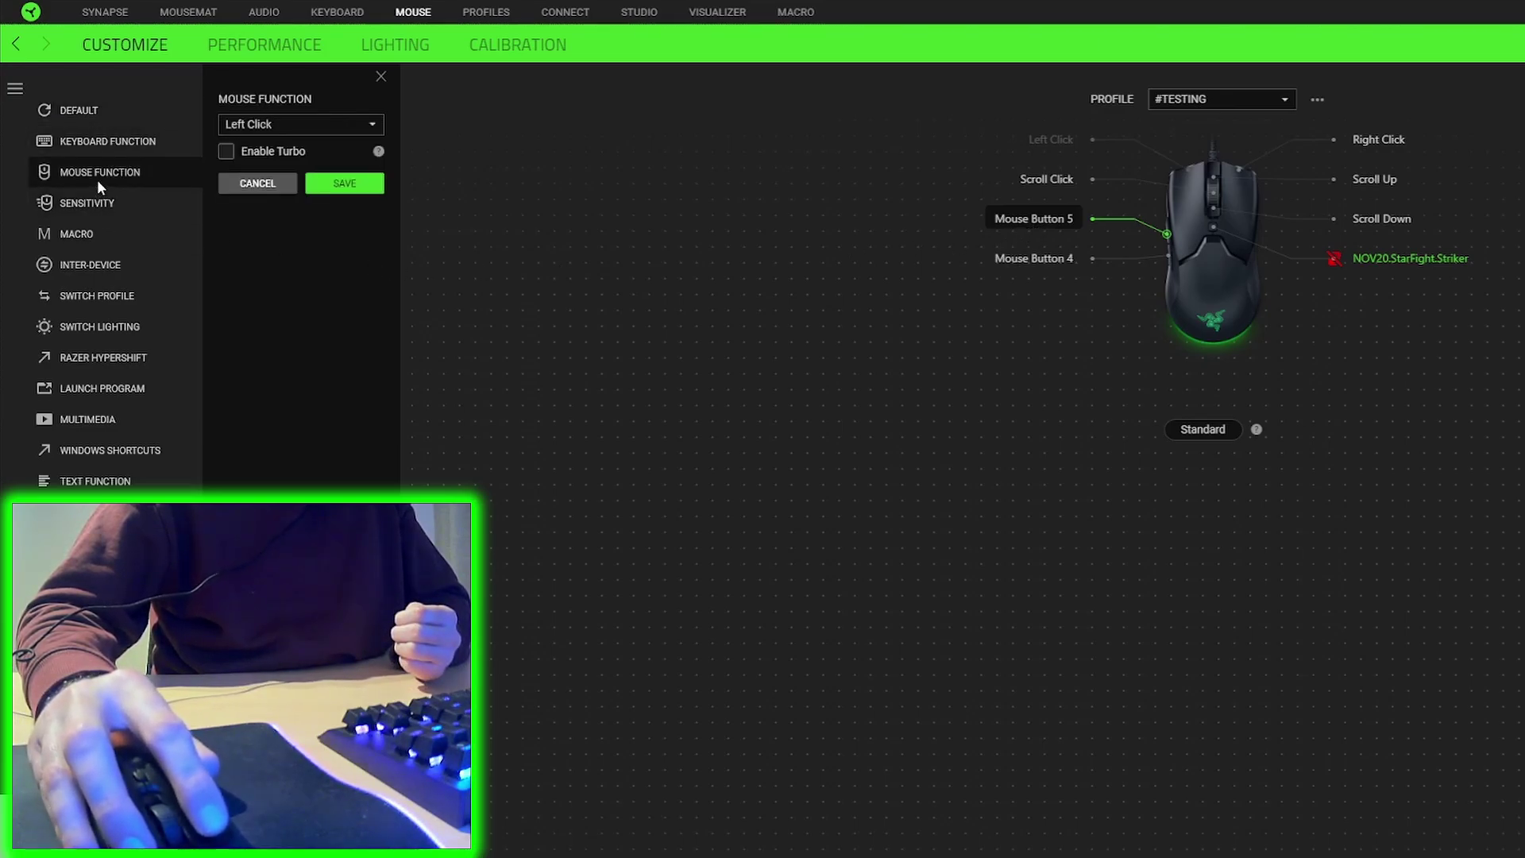
left_click(339, 186)
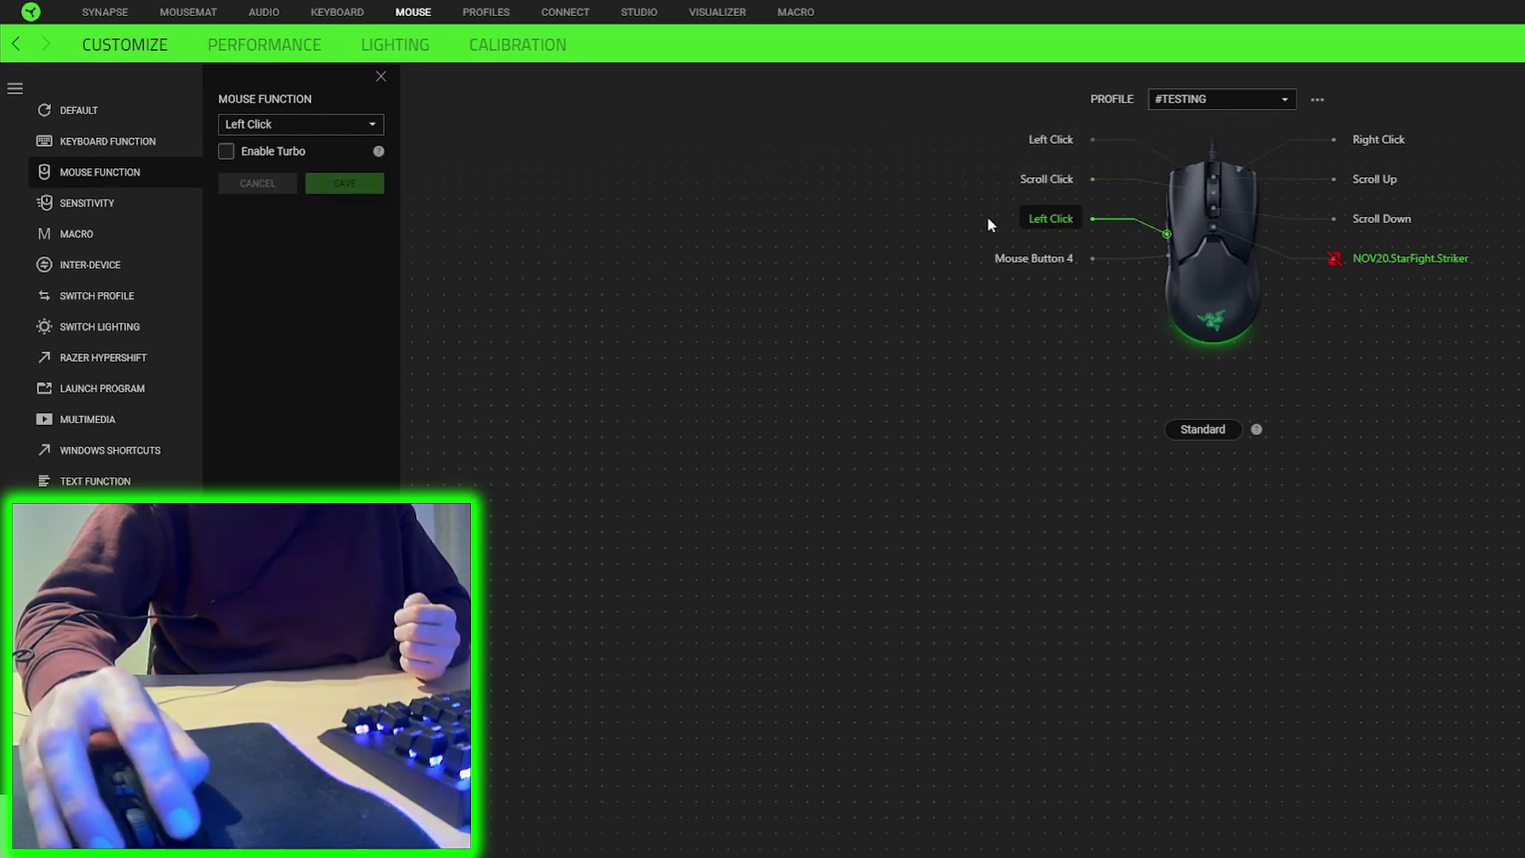
Assign the rust - AK HOLO macro to the original left-click button.
left_click(1055, 139)
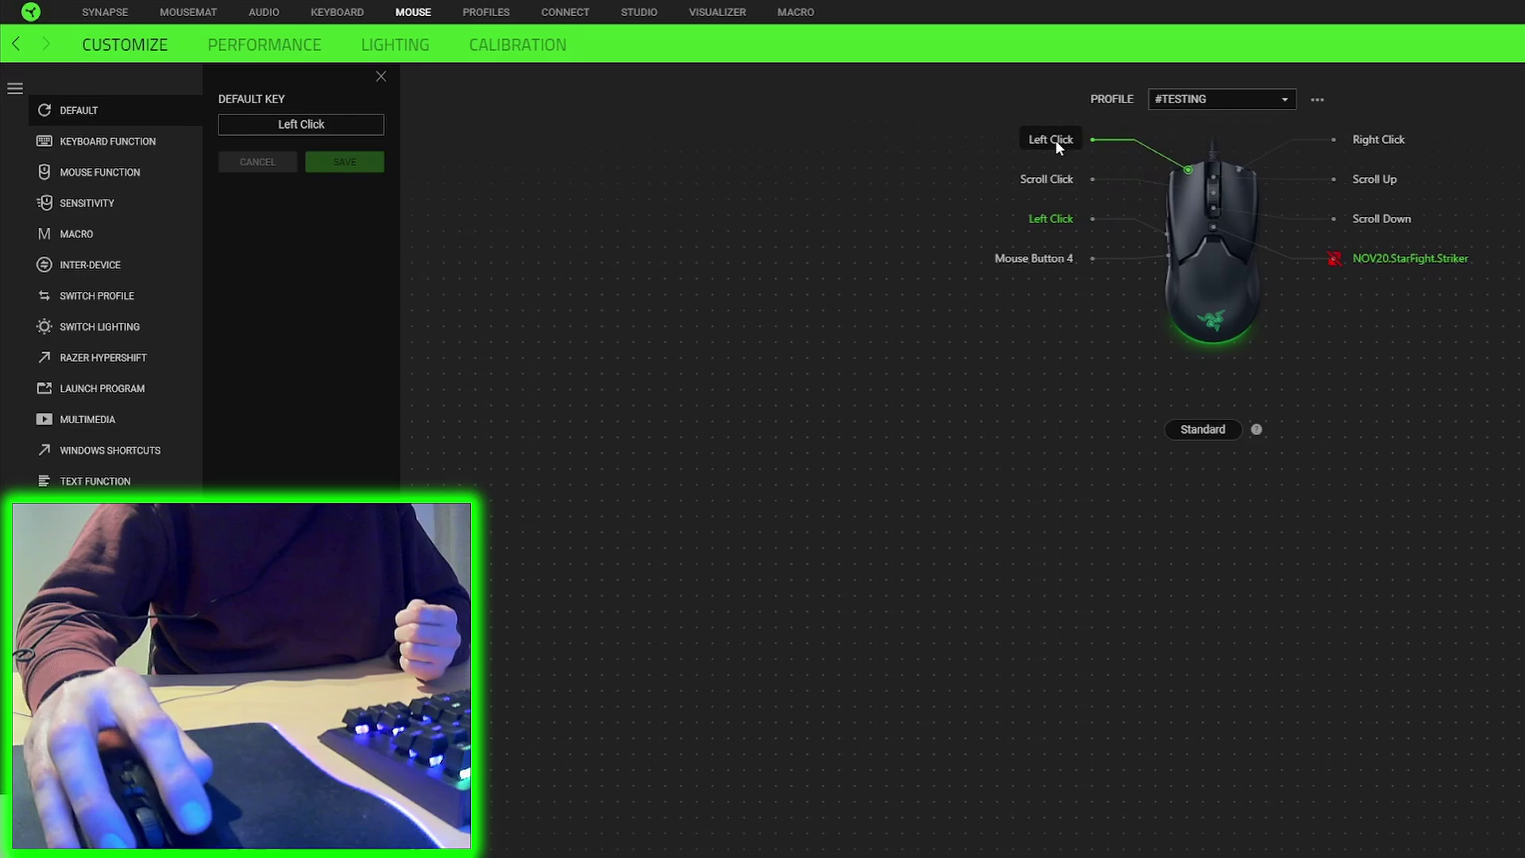
left_click(106, 239)
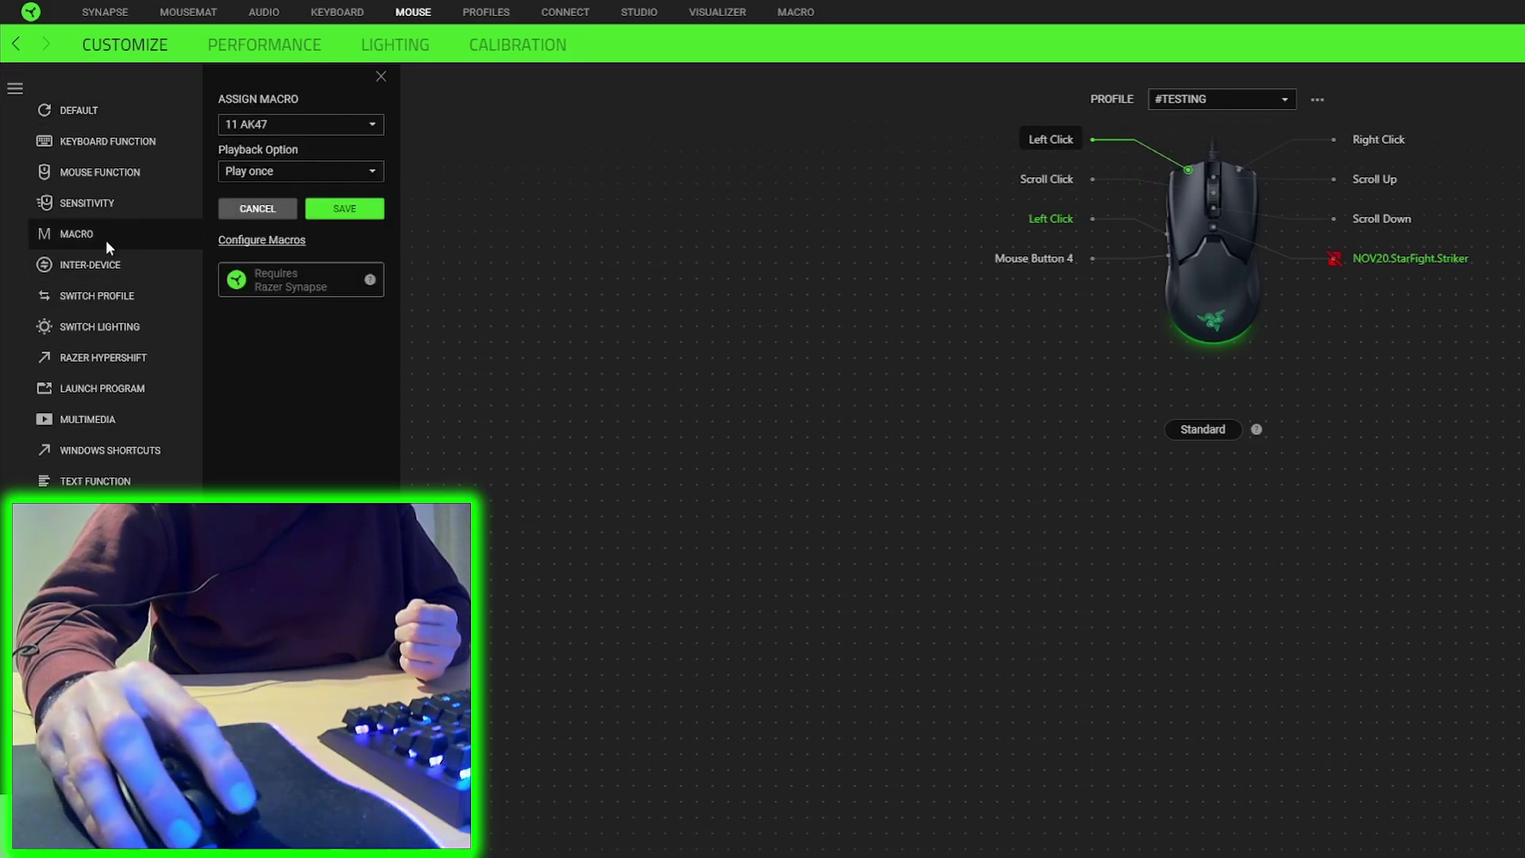
left_click(292, 124)
scroll(292, 330, "down", 3)
scroll(290, 302, "down", 3)
scroll(301, 384, "down", 3)
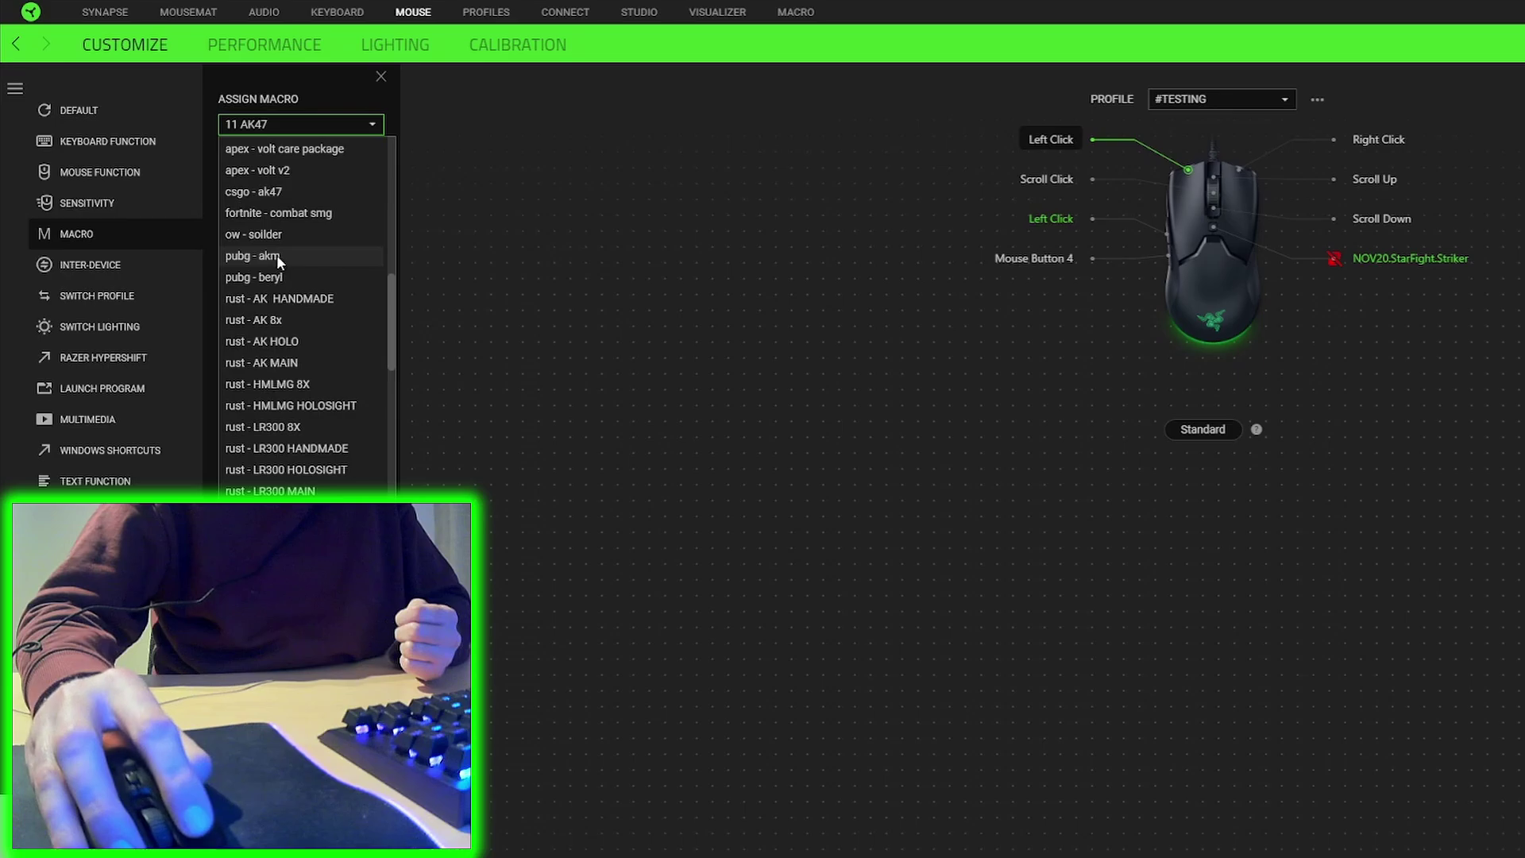
left_click(303, 342)
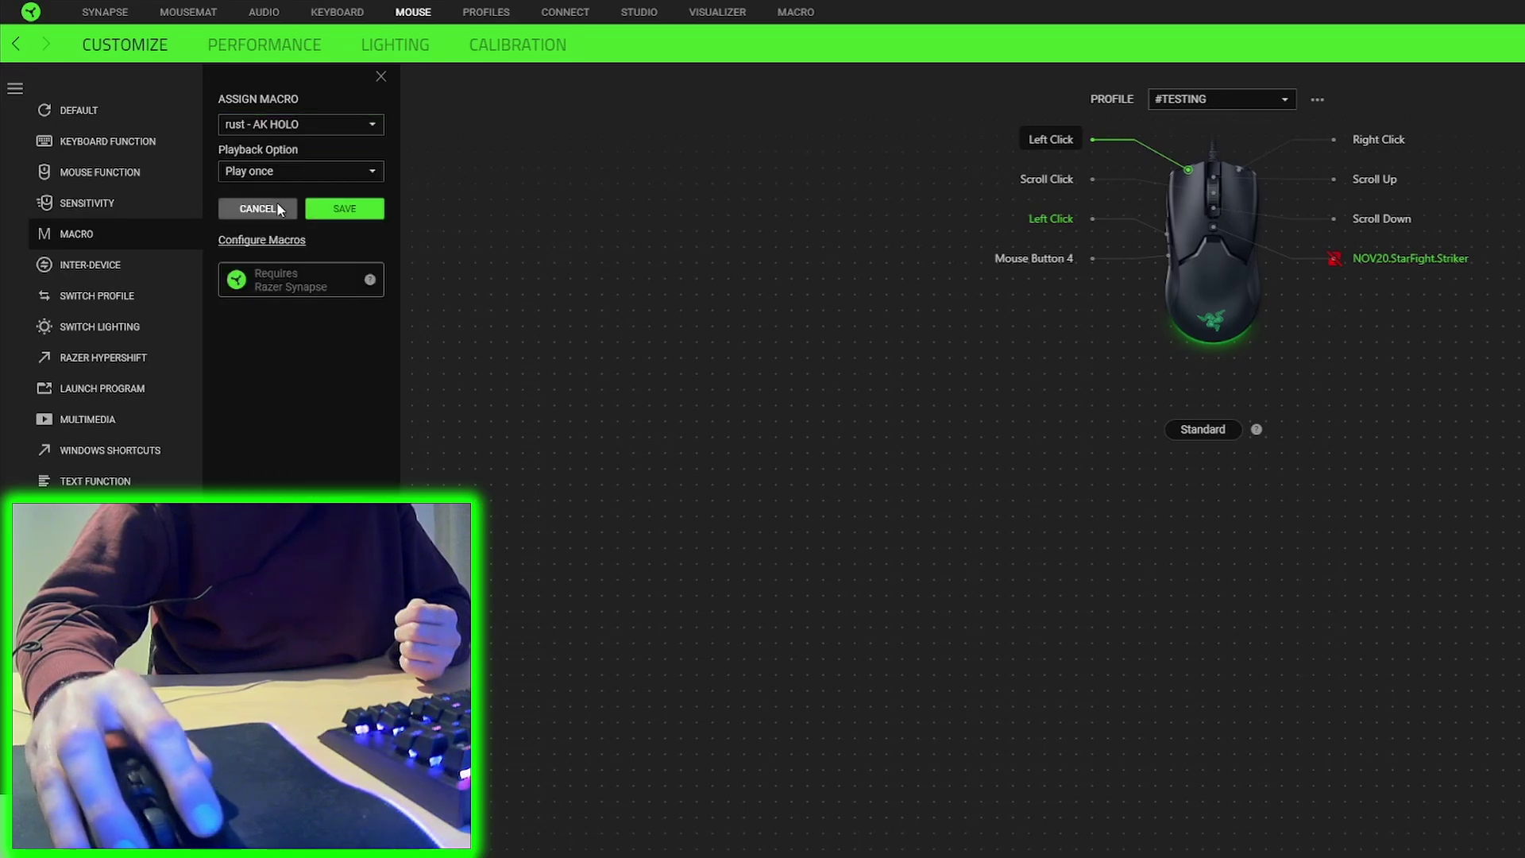
Set macro playback to 'Play while assigned key is pressed' and save.
left_click(238, 169)
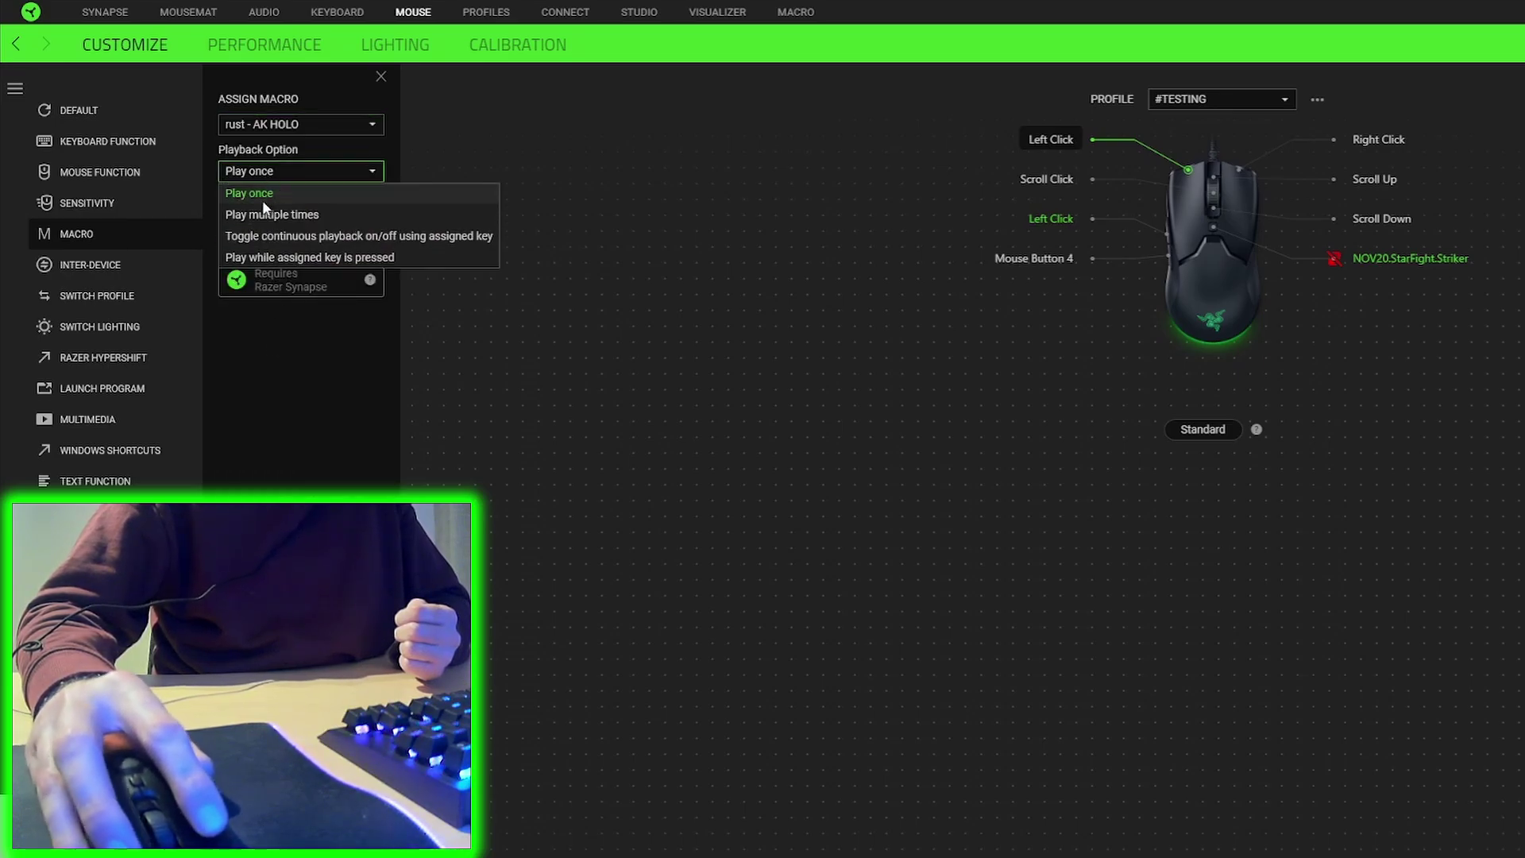
left_click(331, 259)
left_click(345, 209)
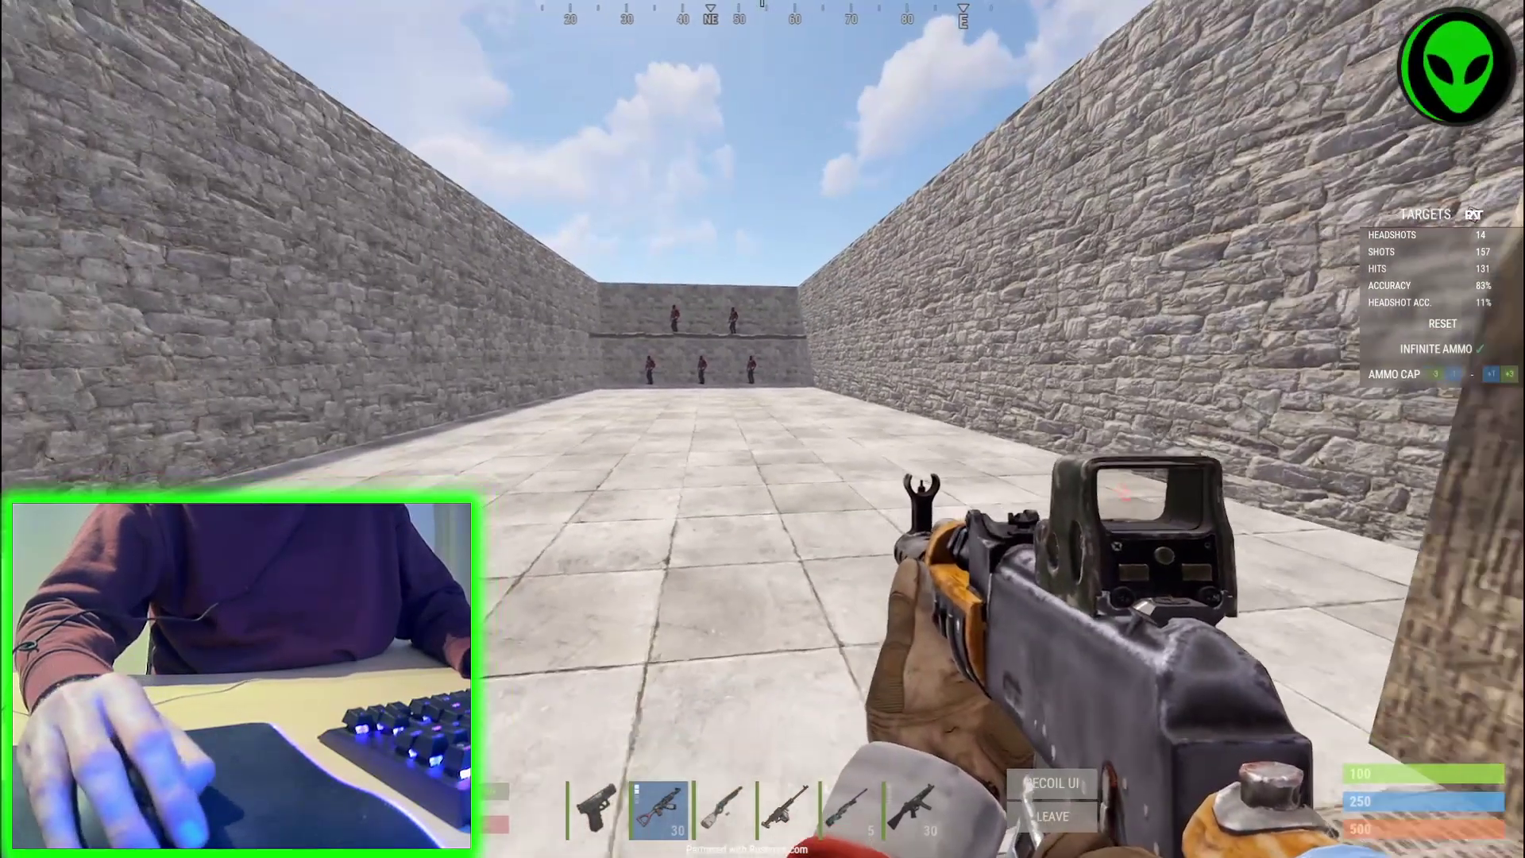
Walk toward the aim-range targets and fire an aimed burst through the holo sight.
key("w")
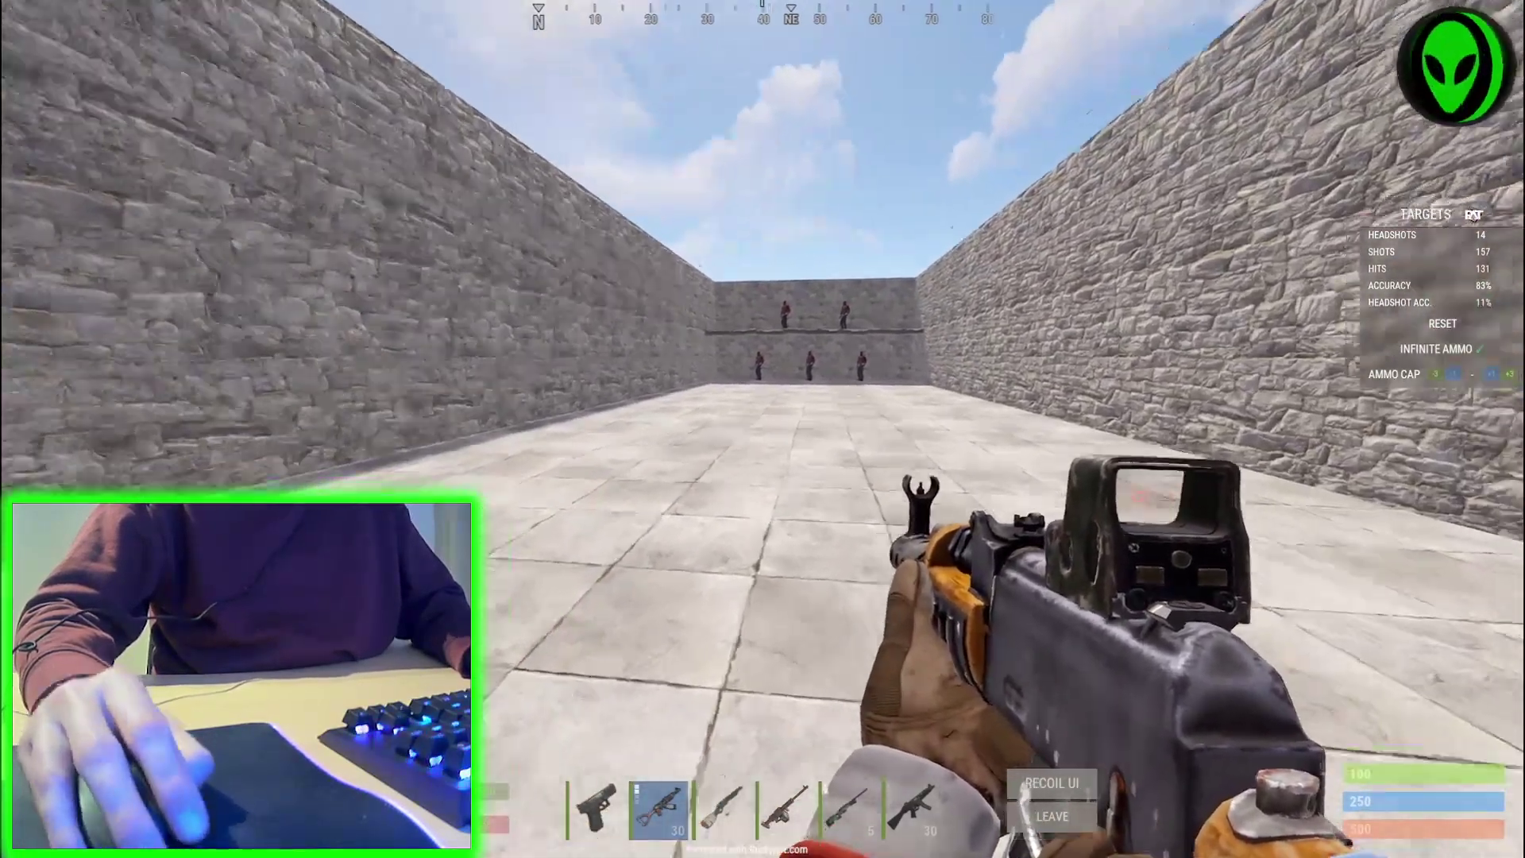
right_click(763, 429)
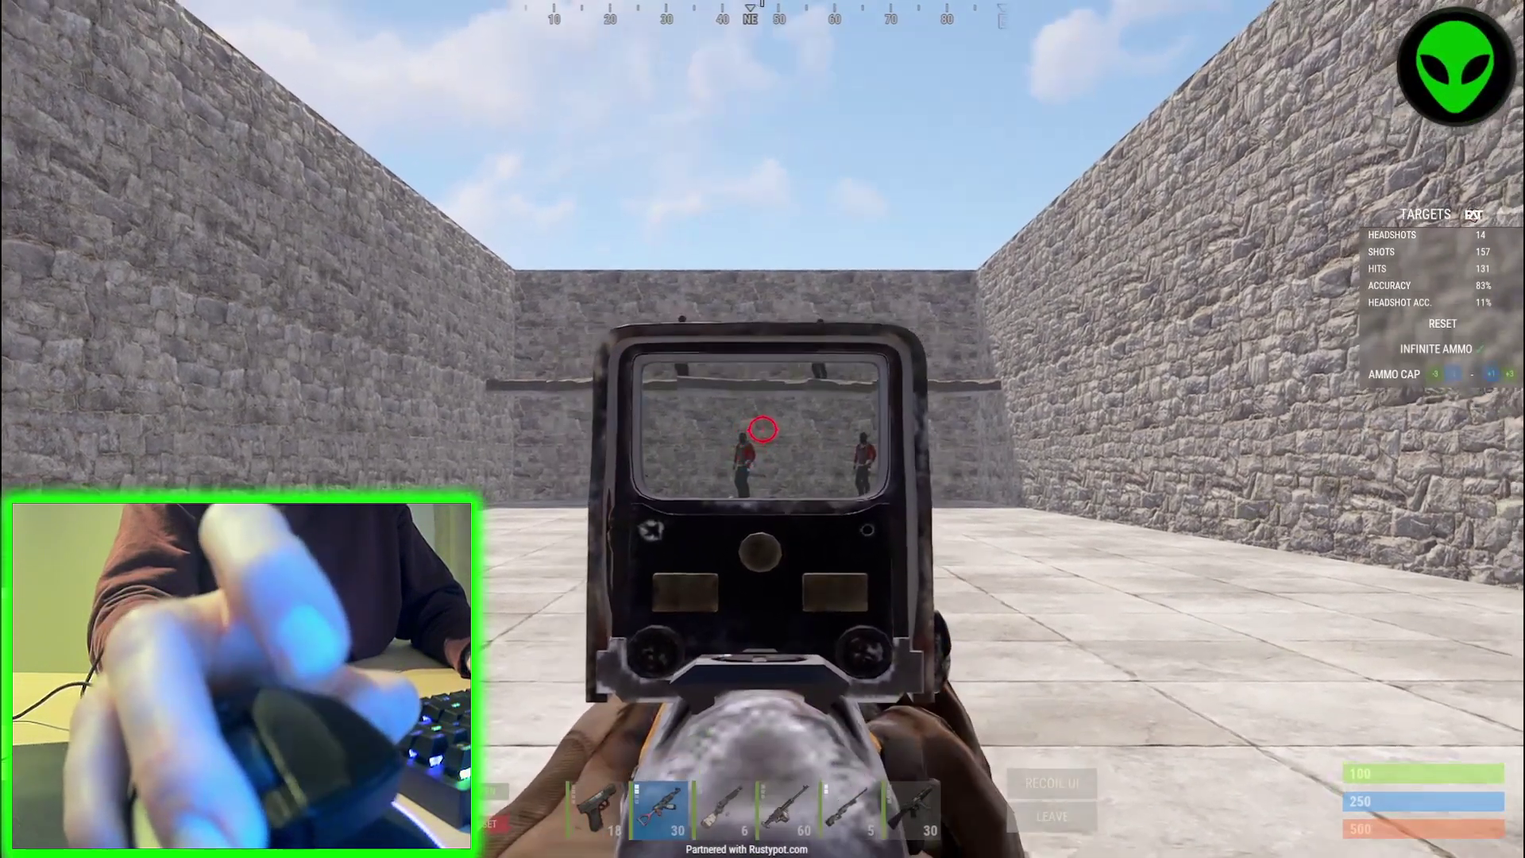
left_click(764, 428)
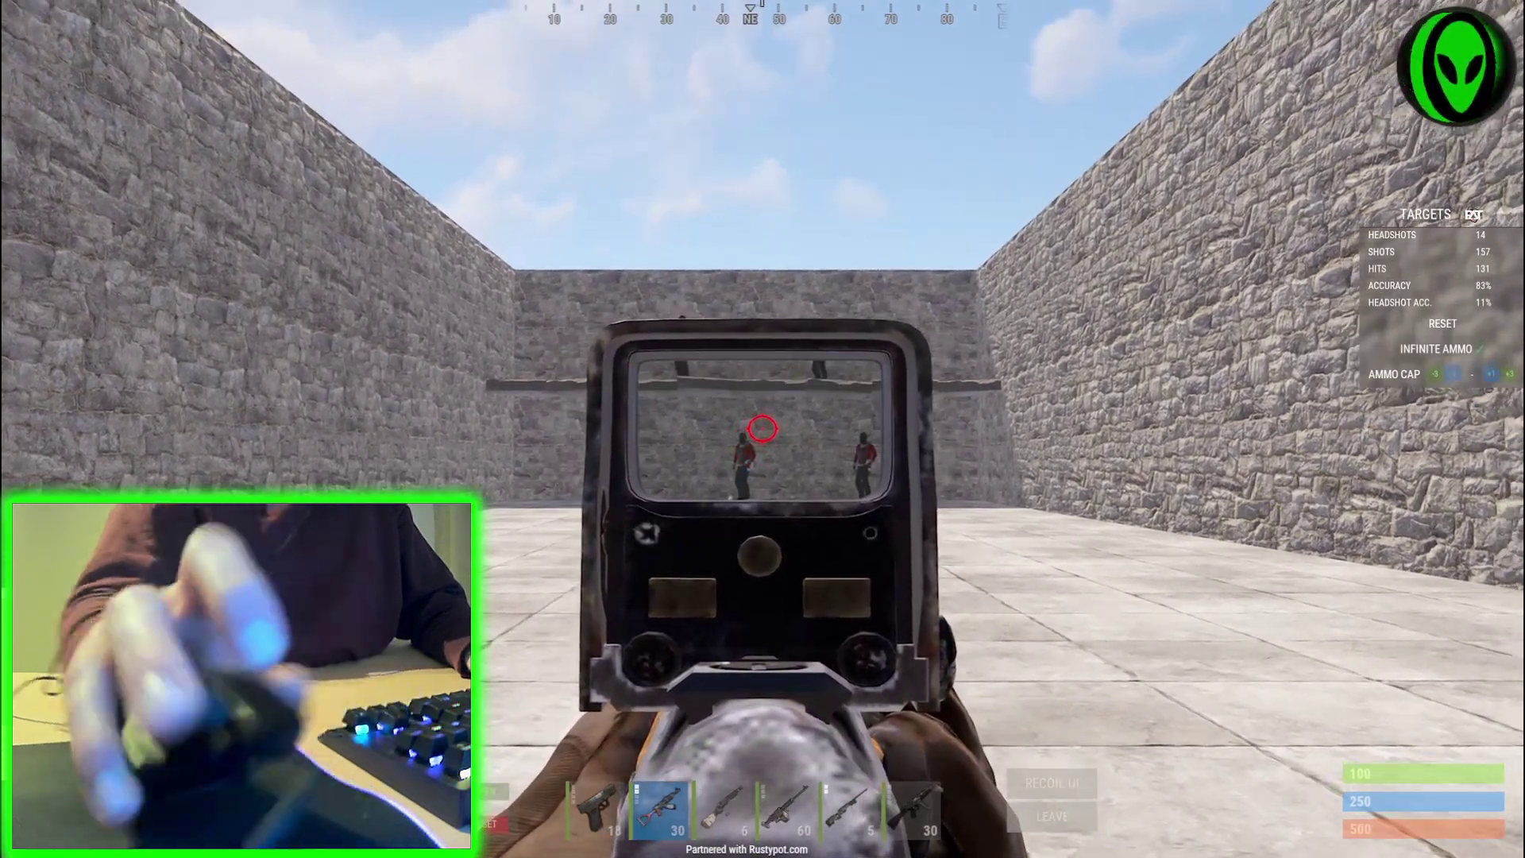
right_click(762, 429)
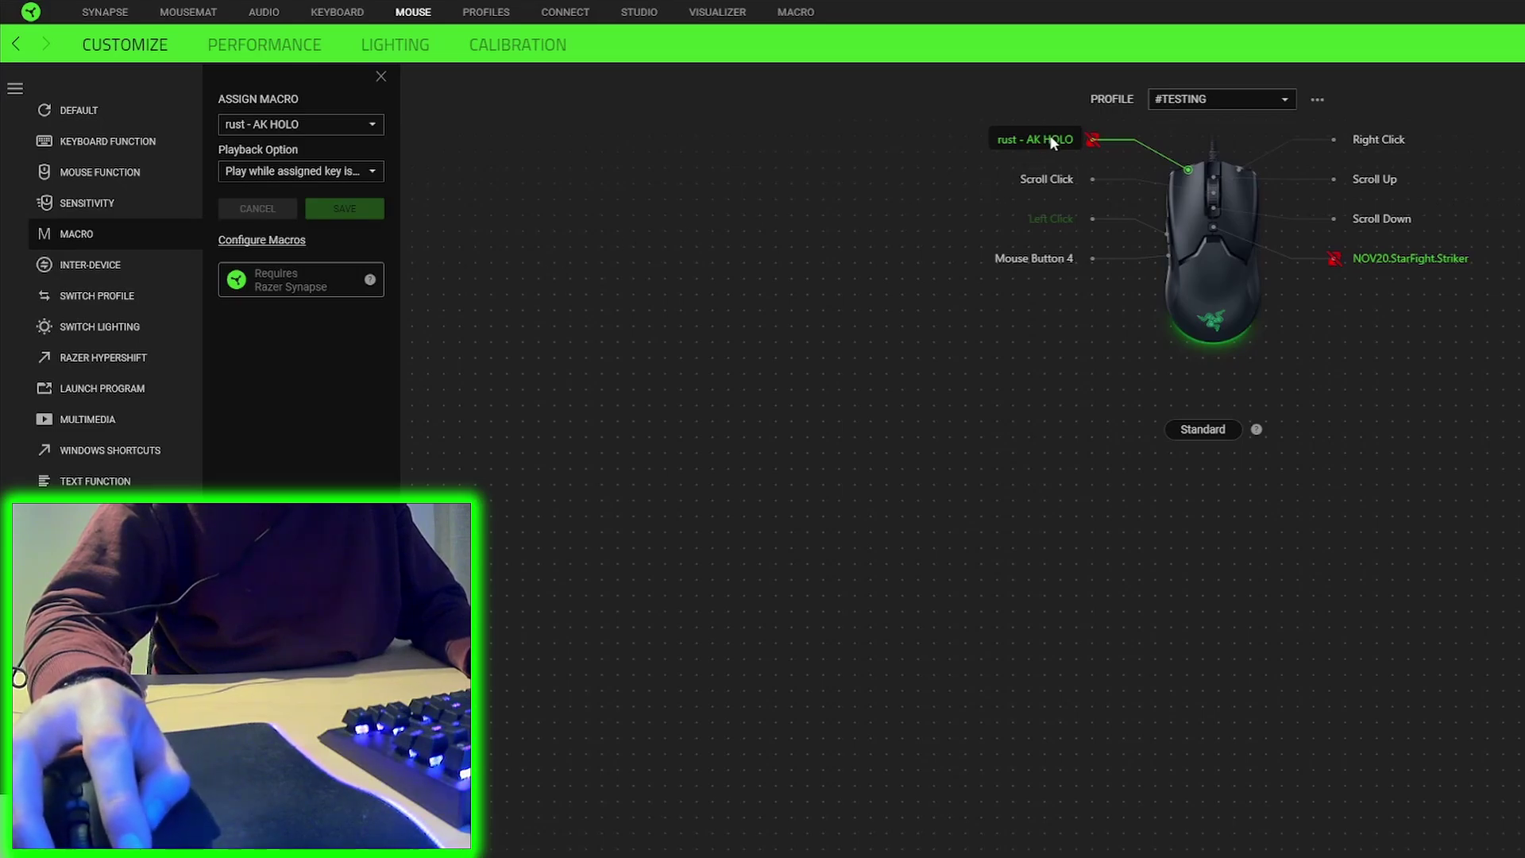
Set the left button back to Default Left Click and save.
left_click(84, 109)
left_click(349, 165)
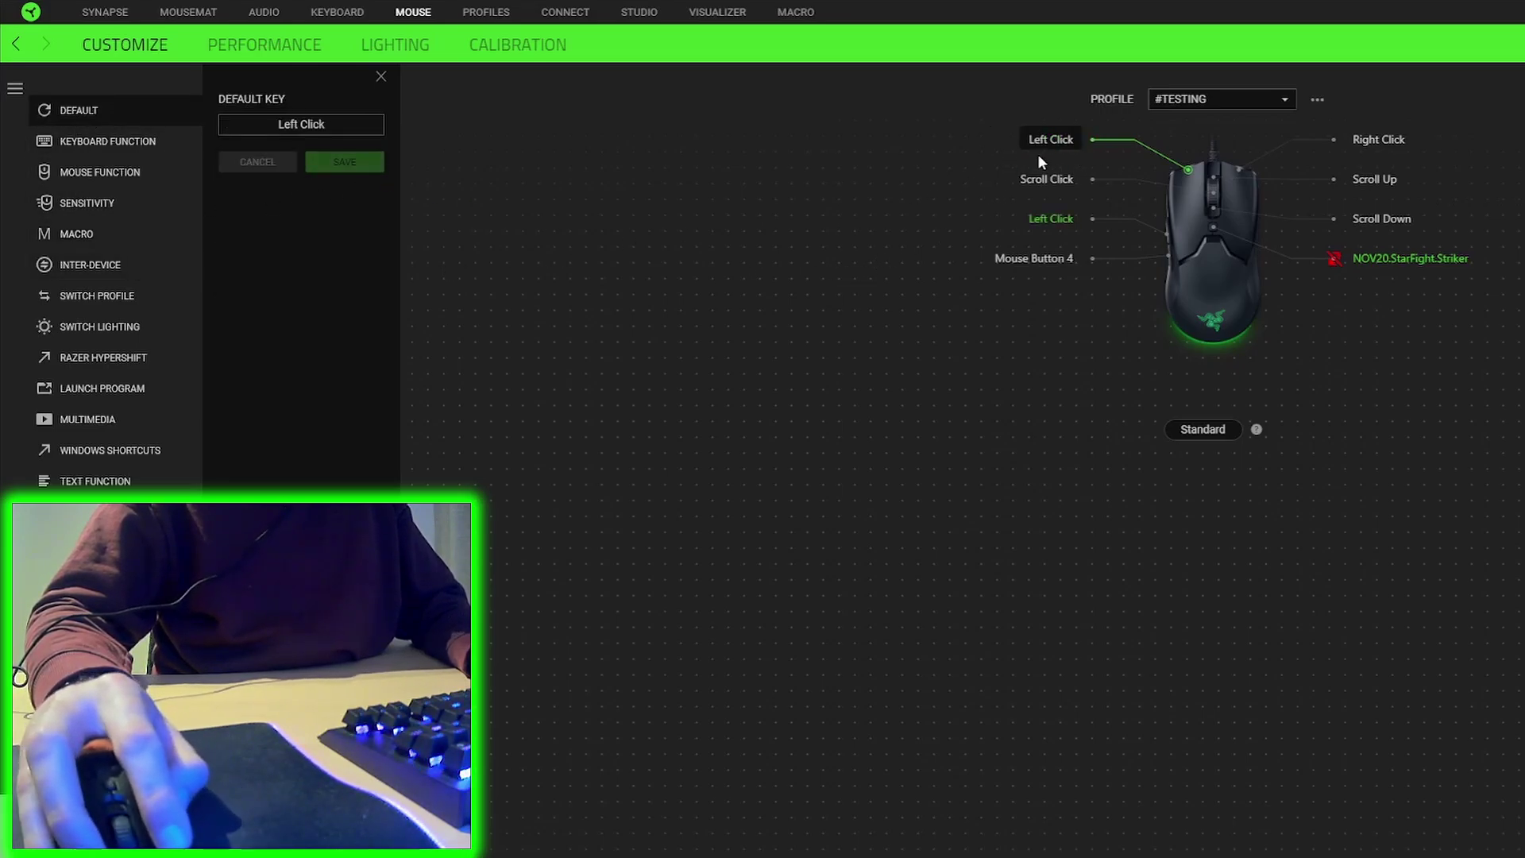